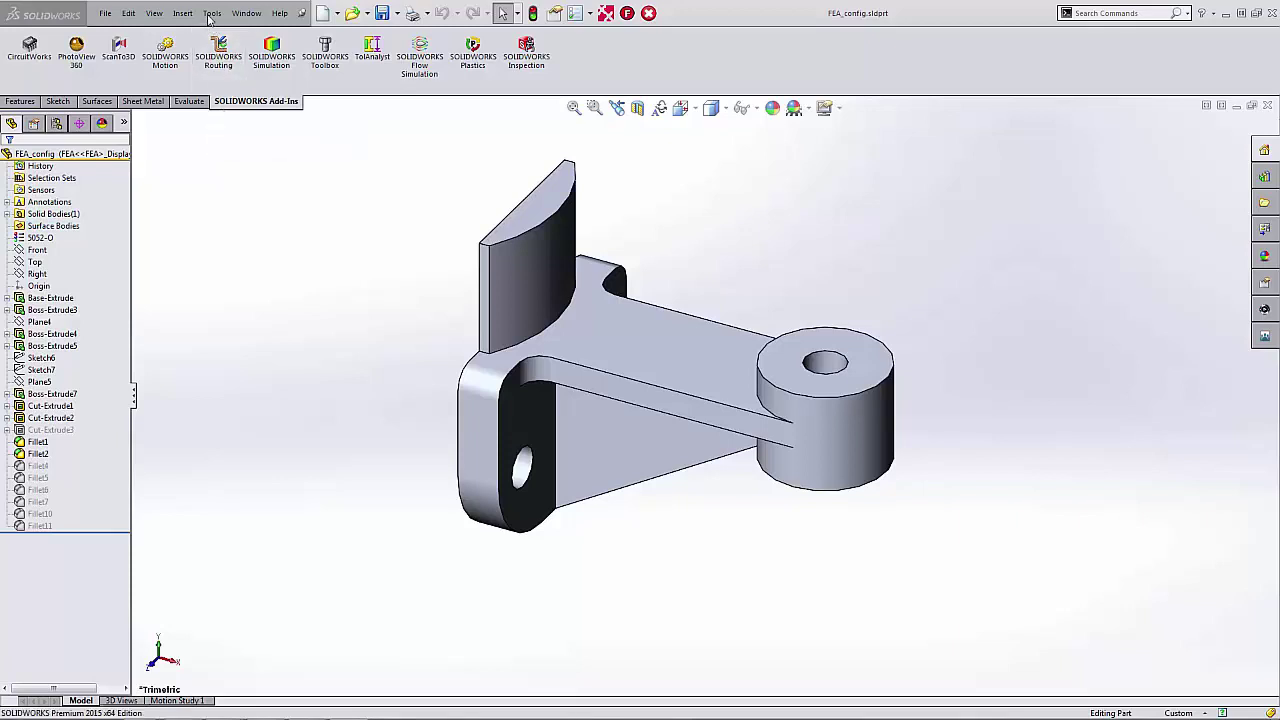
# Start a SimulationXpress study on the bracket, keeping English (IPS) as the system of units.
pyautogui.click(210, 15)
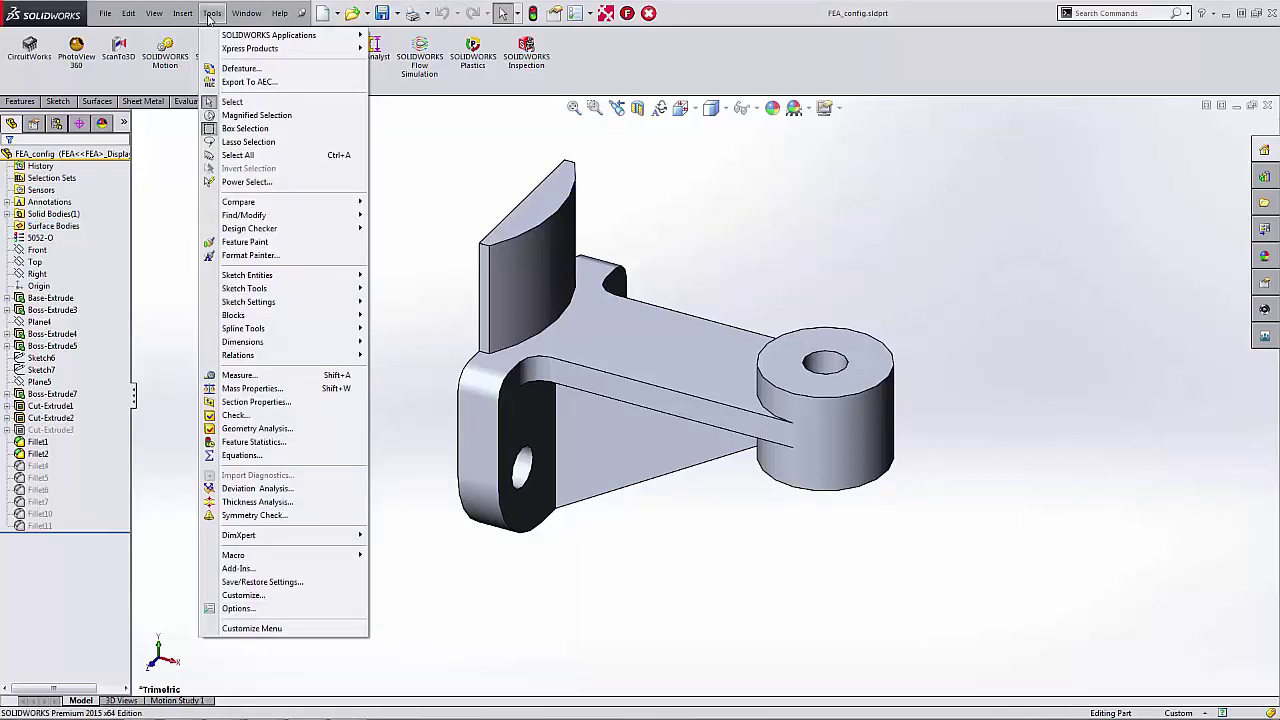
pyautogui.moveTo(350, 50)
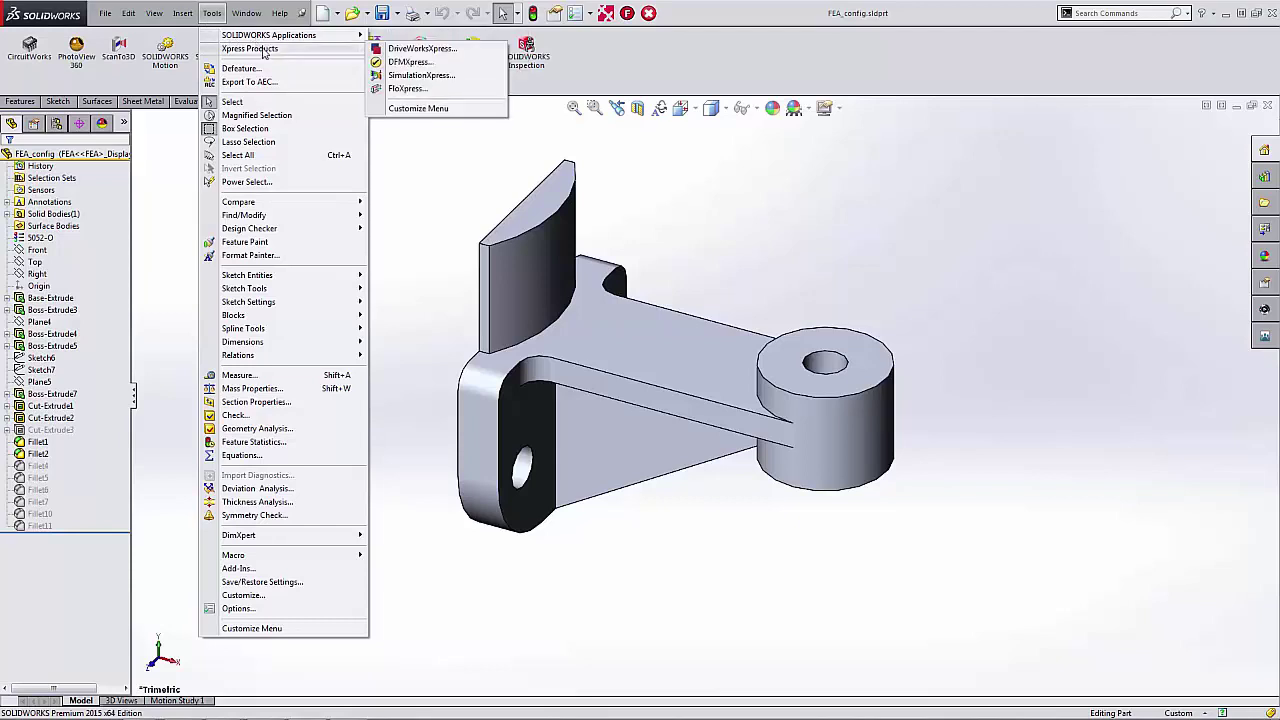
pyautogui.click(420, 75)
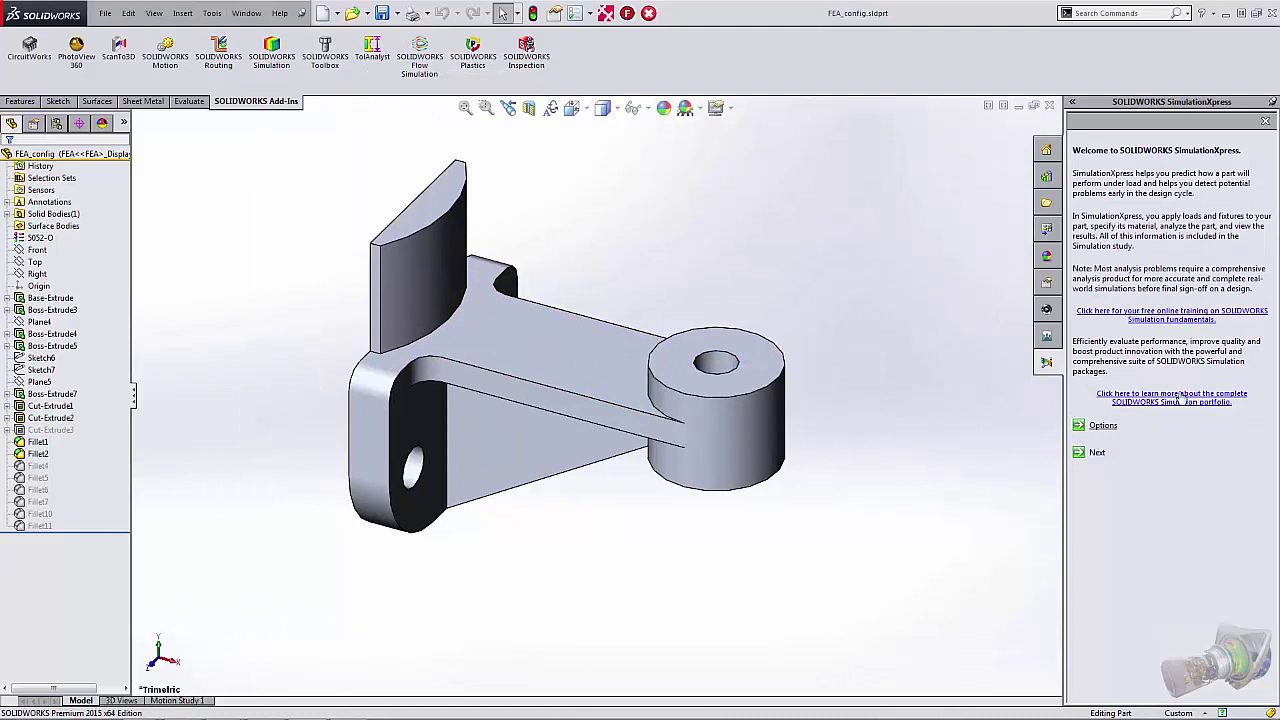
pyautogui.click(1103, 426)
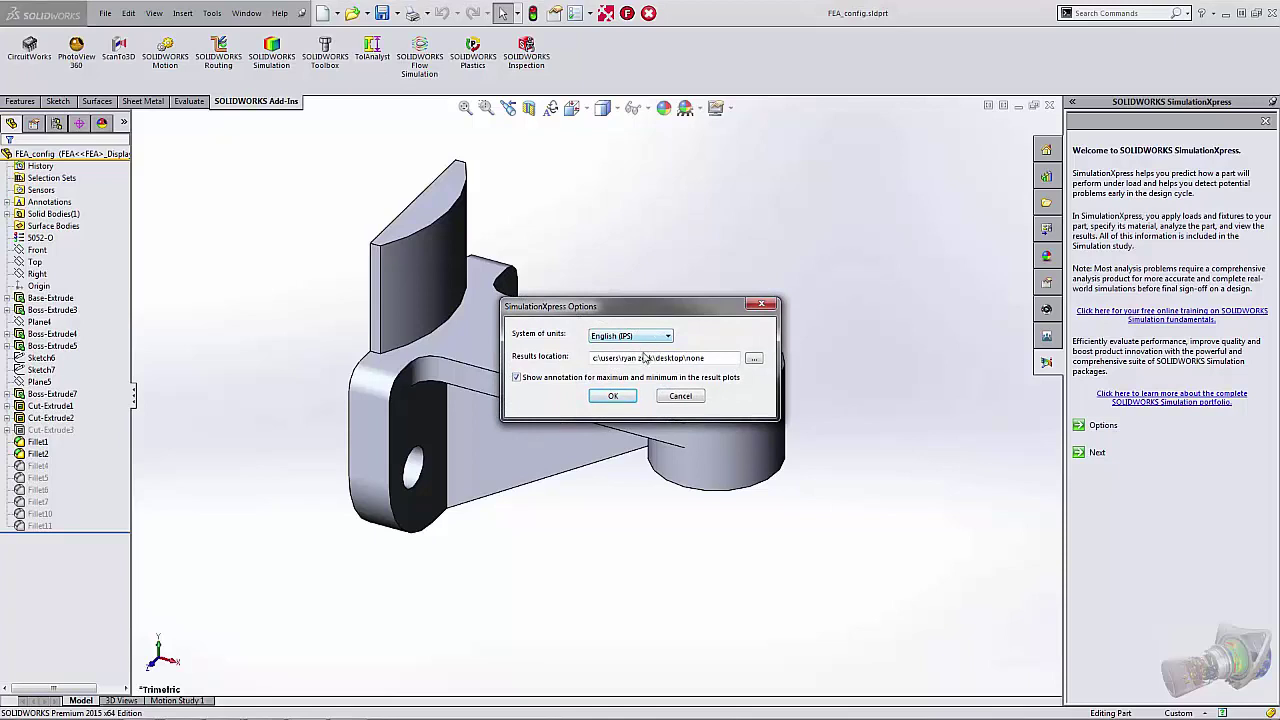
pyautogui.click(613, 396)
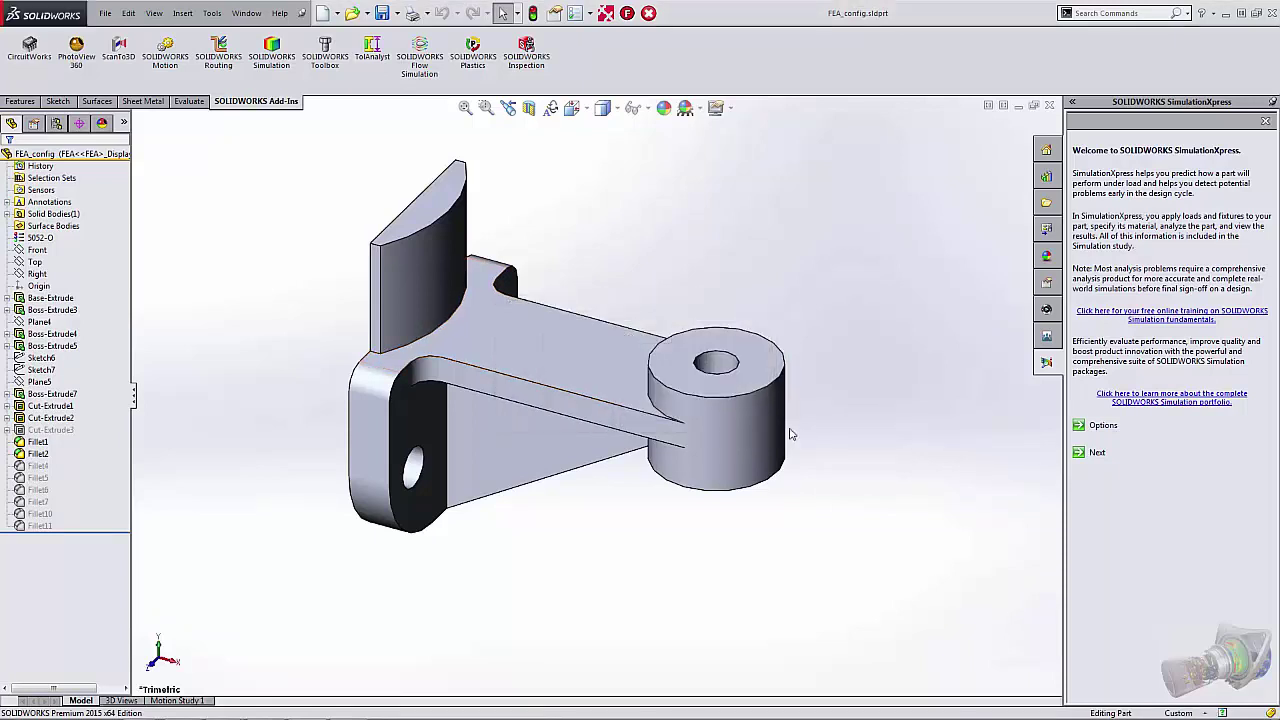
pyautogui.click(1097, 453)
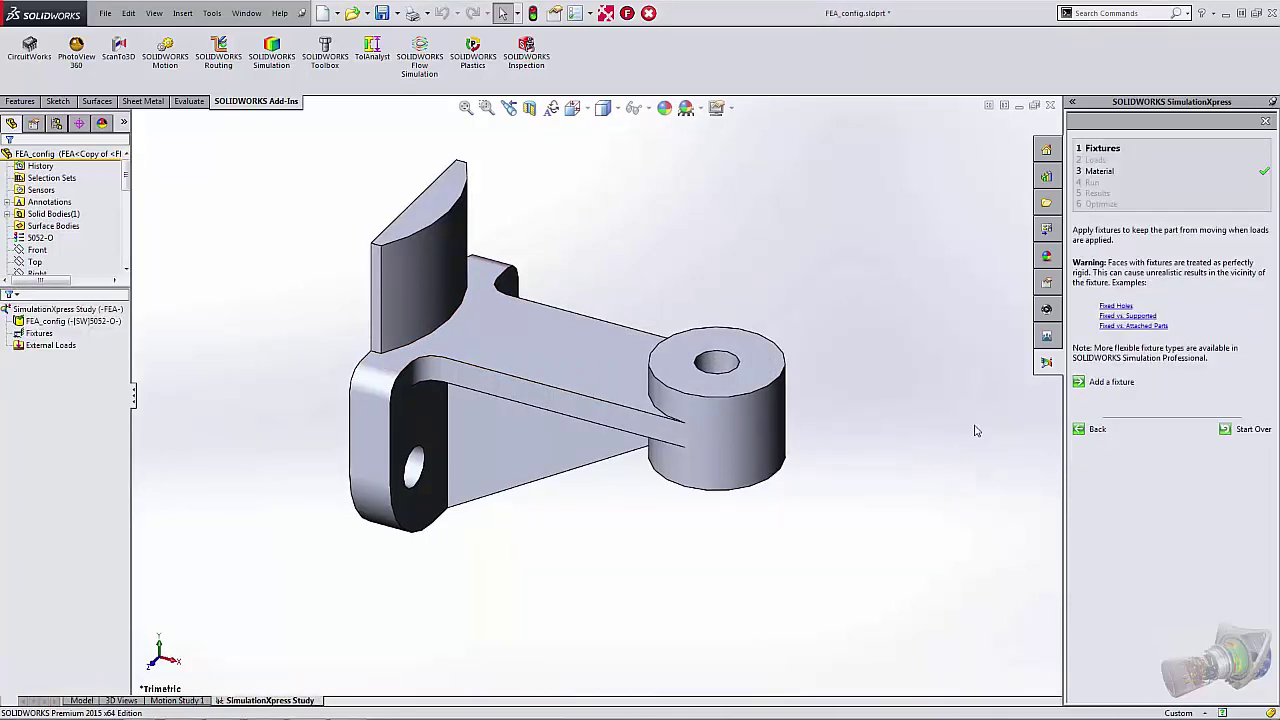
# Add a fixed geometry fixture to both mounting hole faces and the flat back face, and proceed to the loads.
pyautogui.click(1108, 382)
pyautogui.click(425, 455)
pyautogui.press('Left')
pyautogui.press('Left')
pyautogui.press('Left')
pyautogui.press('Left')
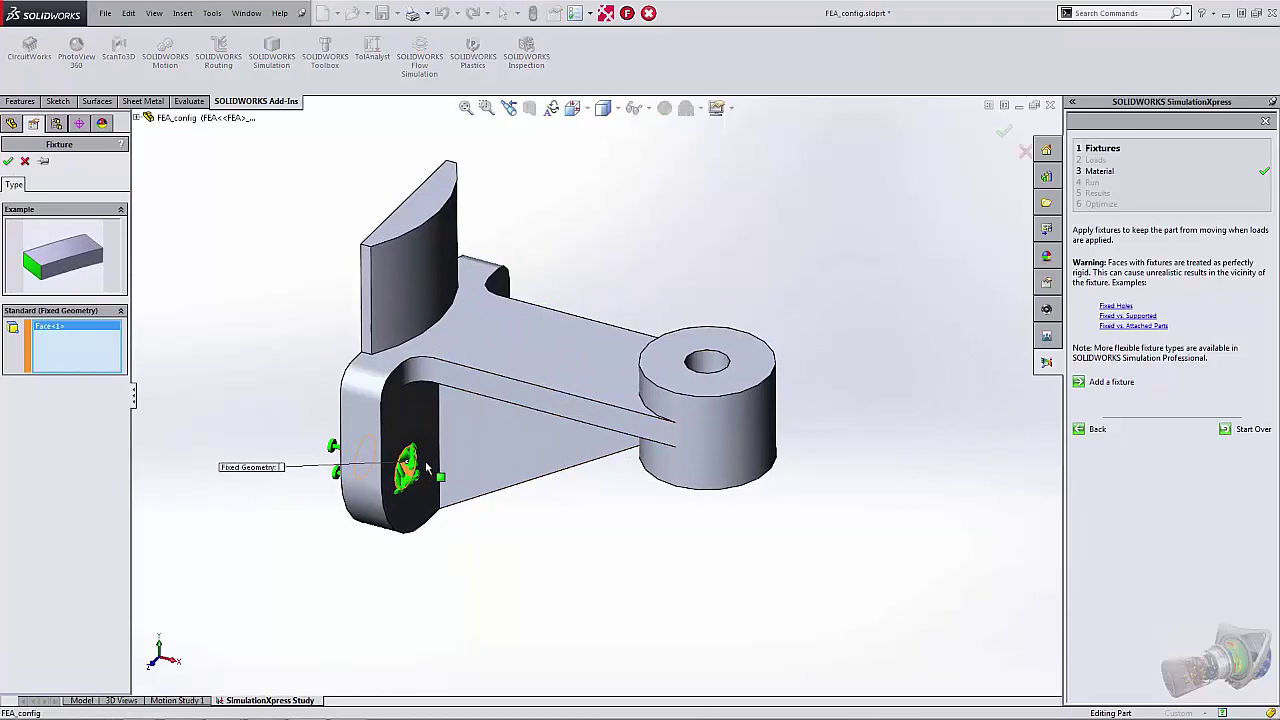
pyautogui.press('Left')
pyautogui.press('Left')
pyautogui.press('Right')
pyautogui.press('Right')
pyautogui.click(440, 460)
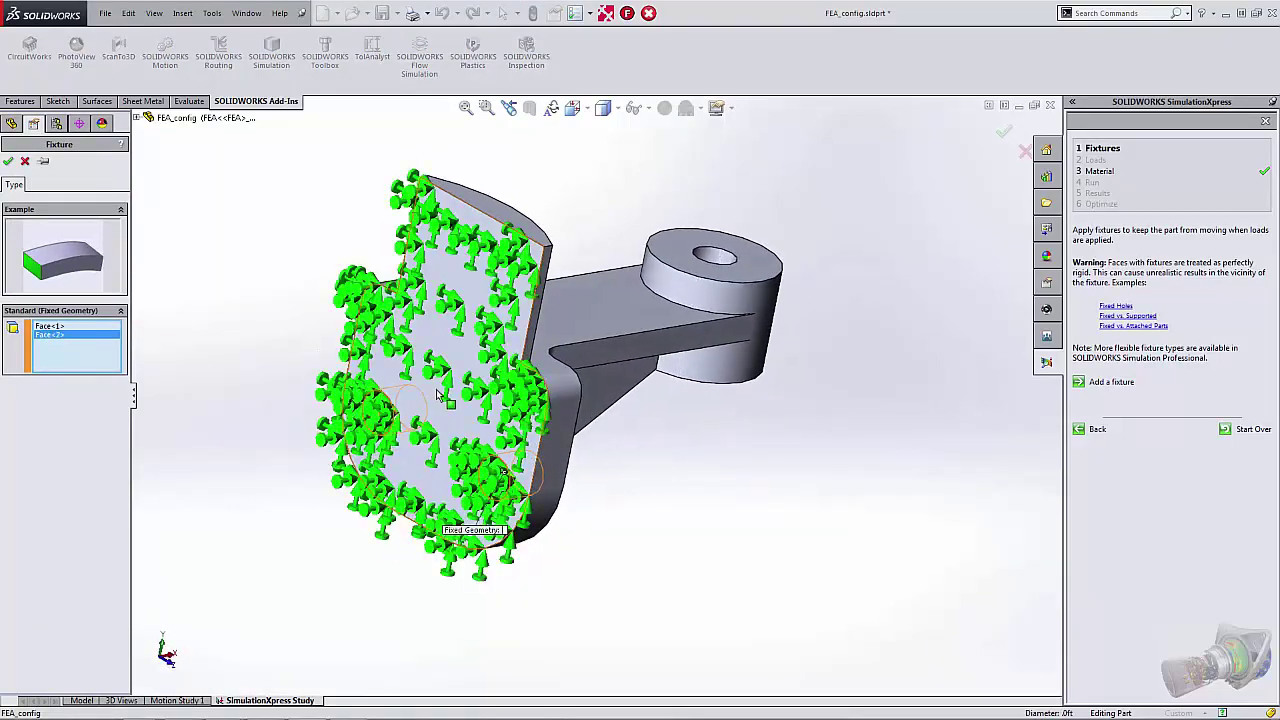
pyautogui.click(460, 480)
pyautogui.press('Left')
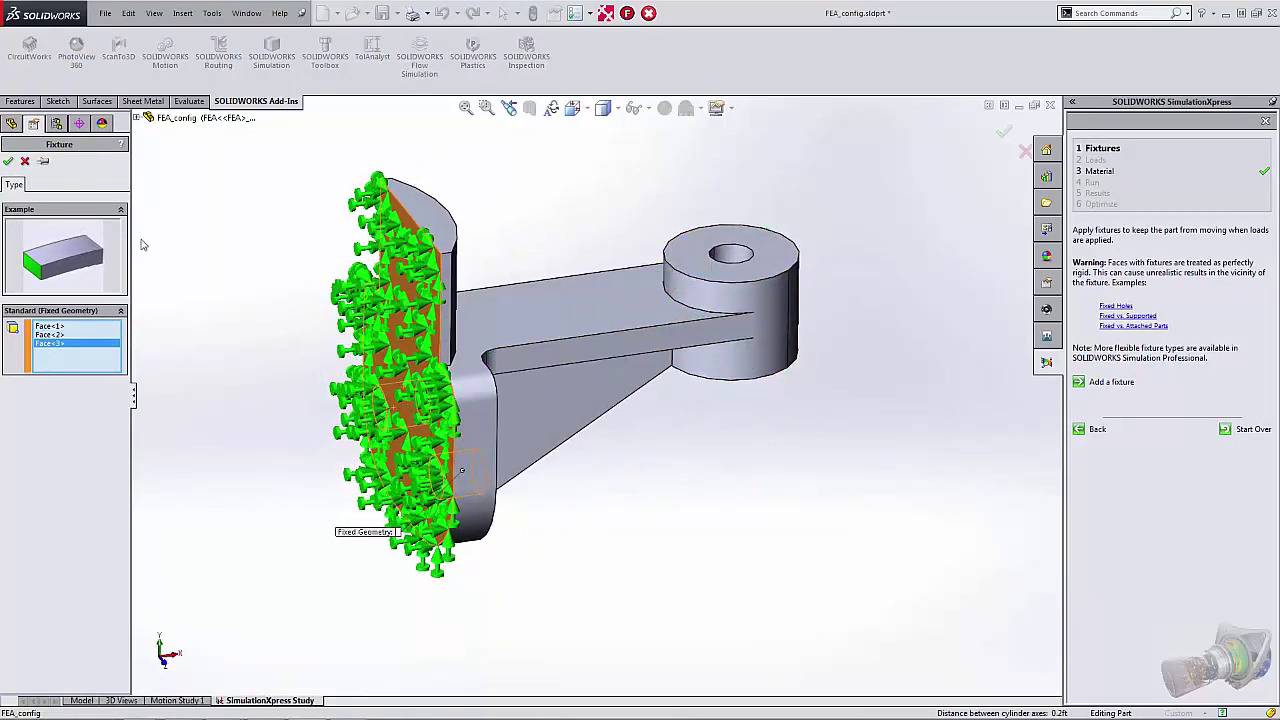
pyautogui.press('Return')
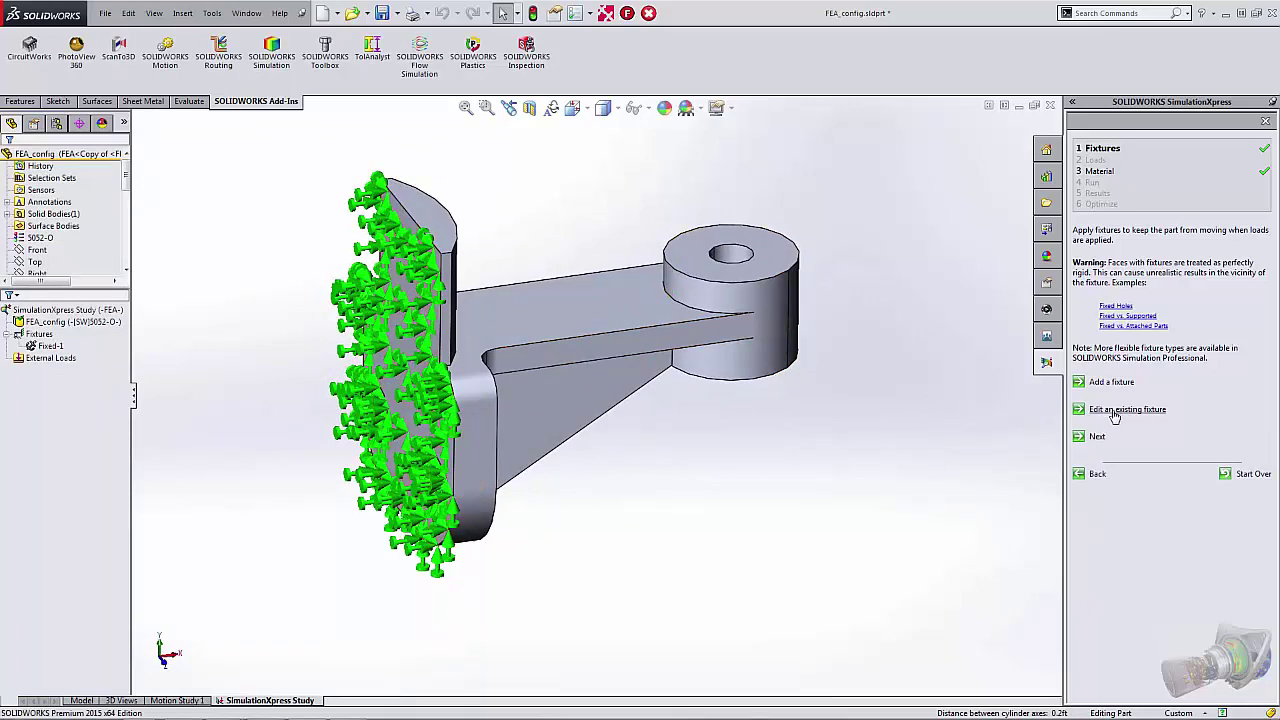
pyautogui.click(1094, 437)
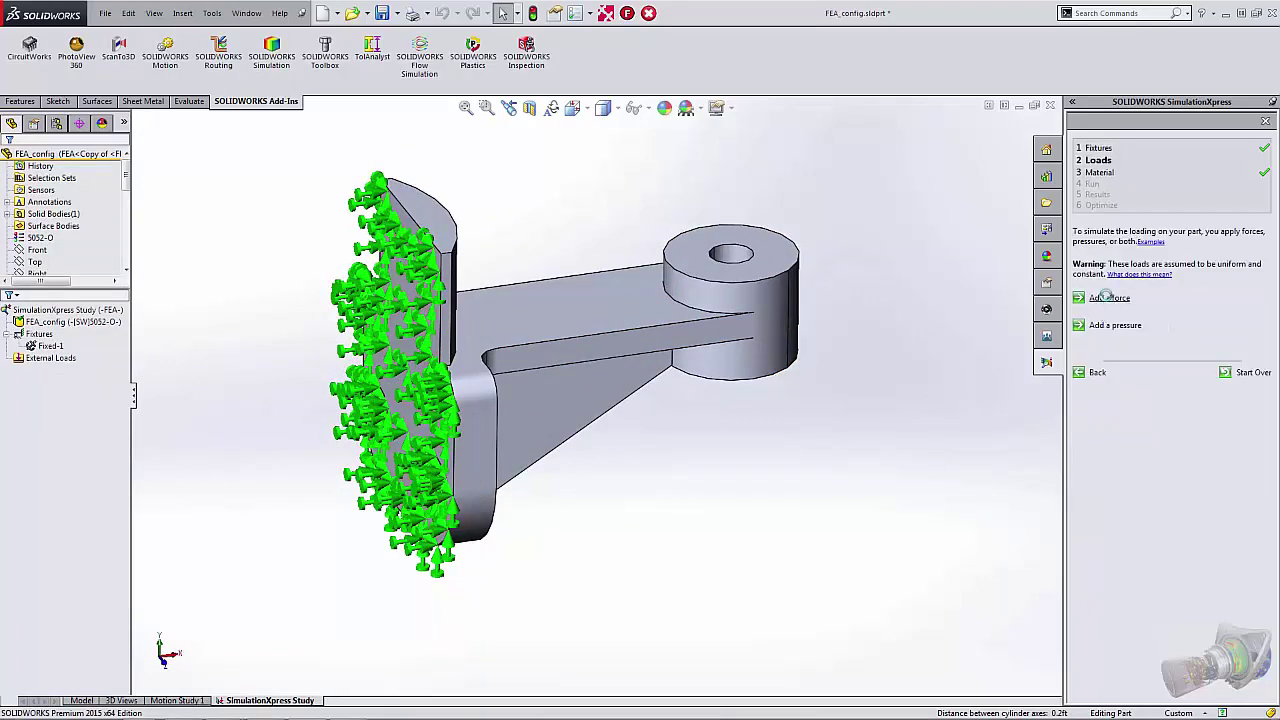
# Apply a 600 lbf normal force to the top face of the cylindrical boss and proceed to the material.
pyautogui.click(1109, 298)
pyautogui.click(770, 252)
pyautogui.doubleClick(37, 335)
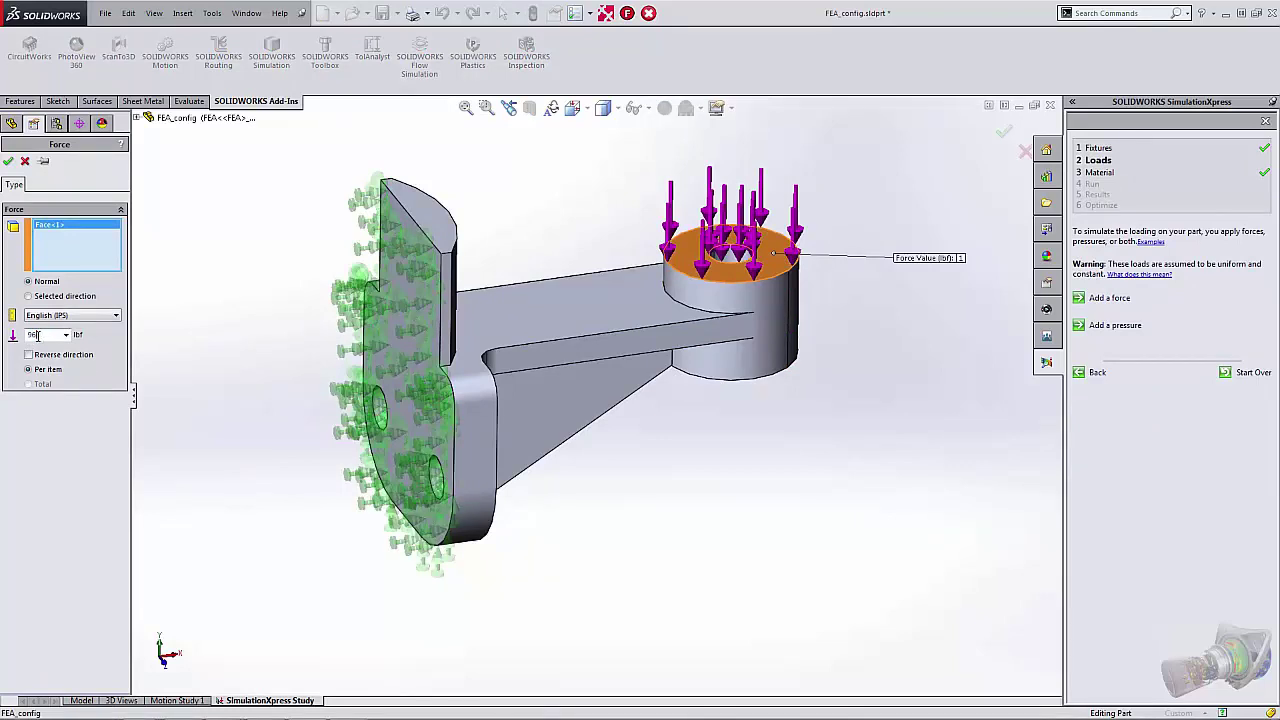
pyautogui.write('600')
pyautogui.click(8, 161)
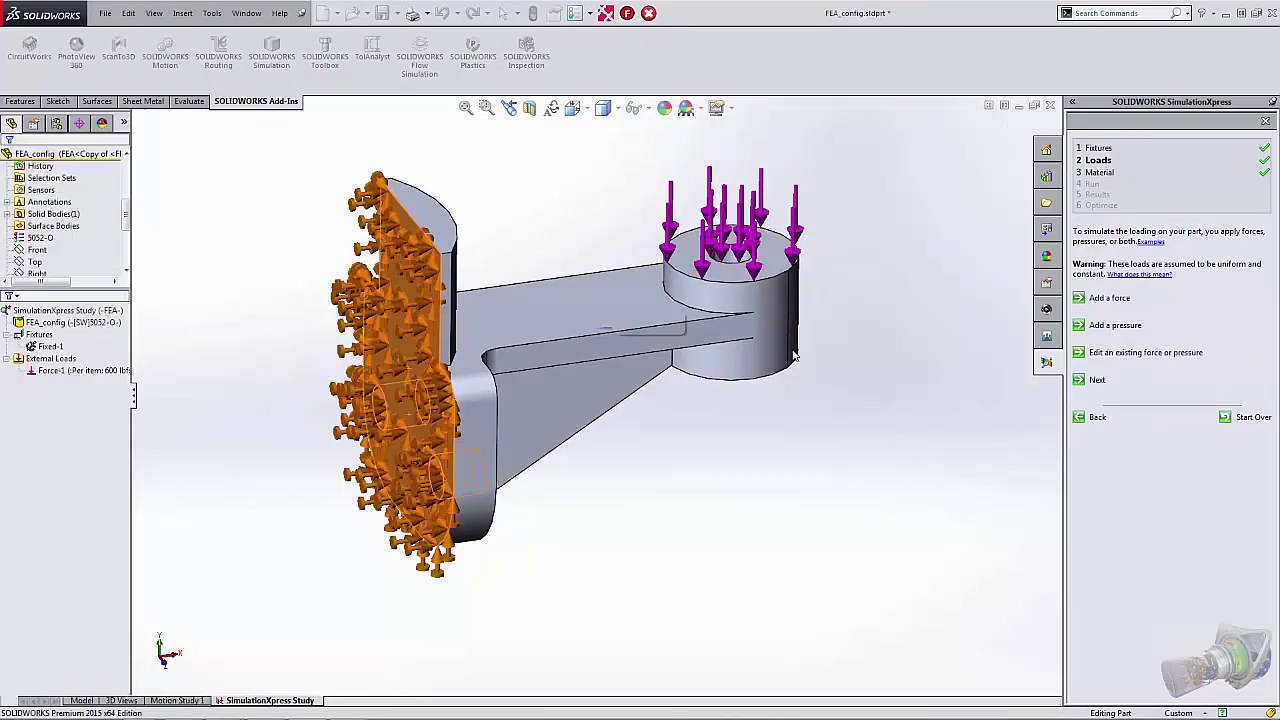
pyautogui.click(1097, 380)
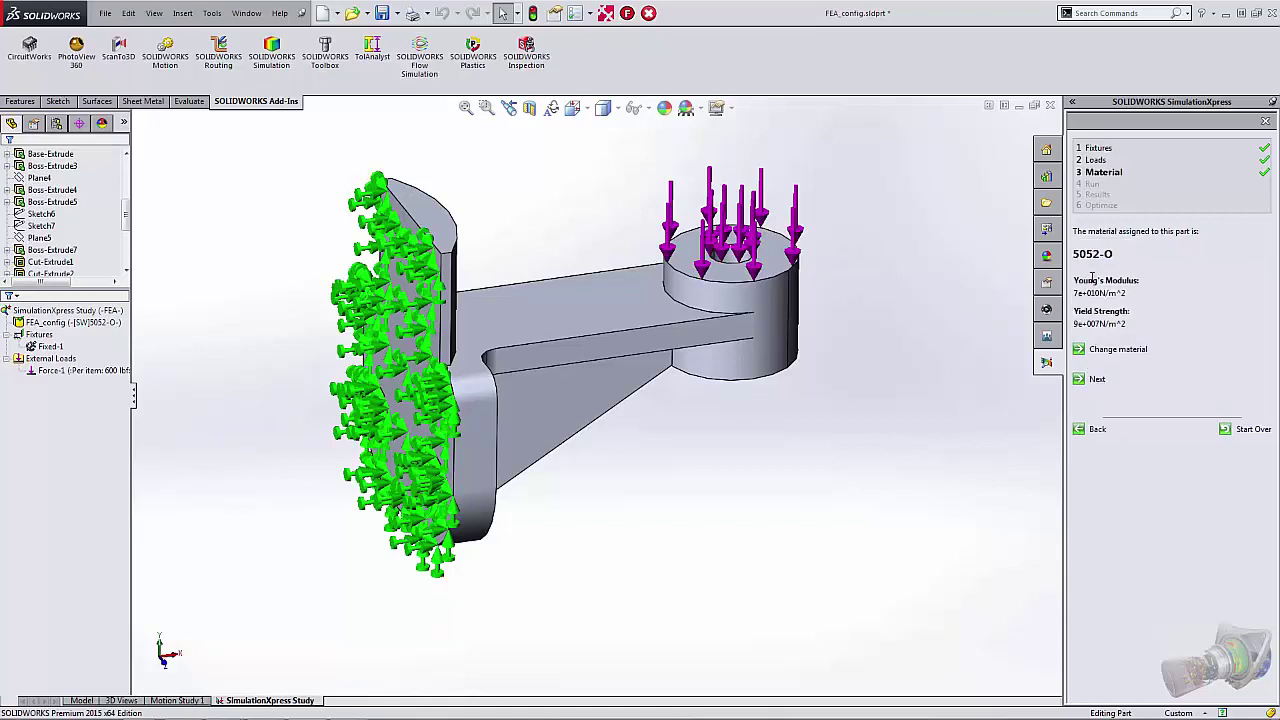
# Run the simulation with the 5052-O material and accept the deformation as expected.
pyautogui.click(1097, 380)
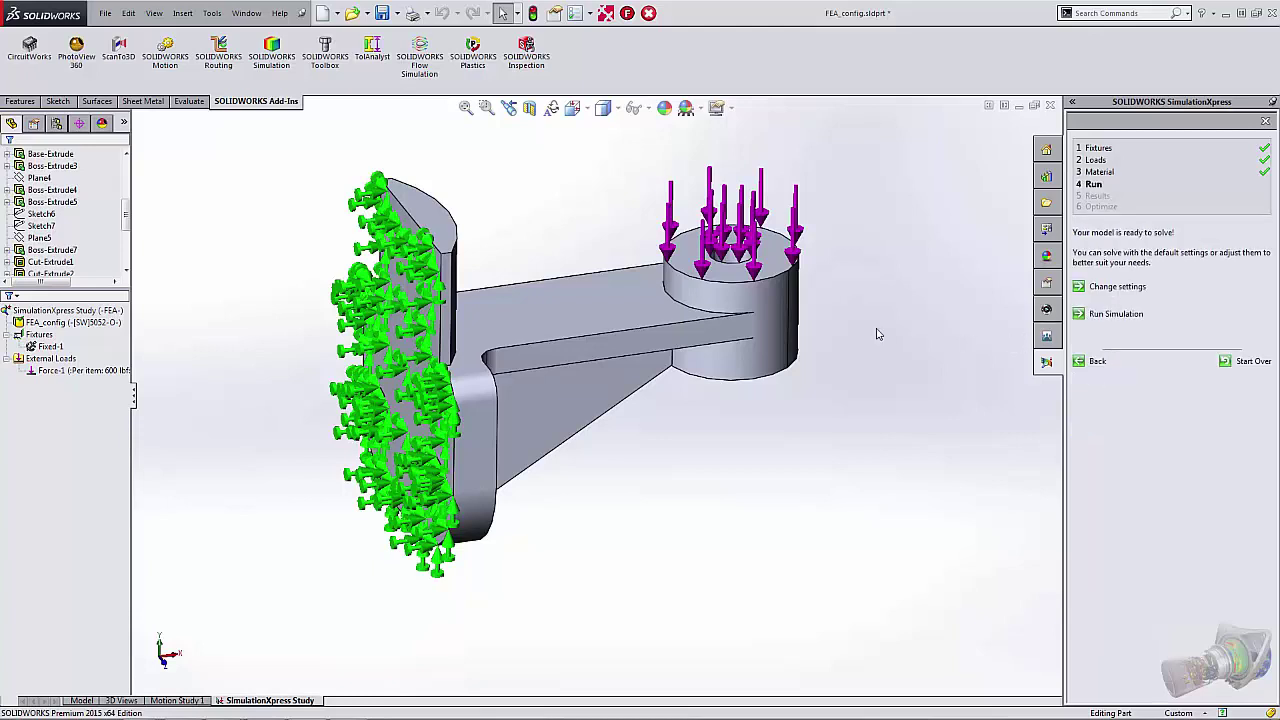
pyautogui.moveTo(125, 213); pyautogui.dragTo(125, 180)
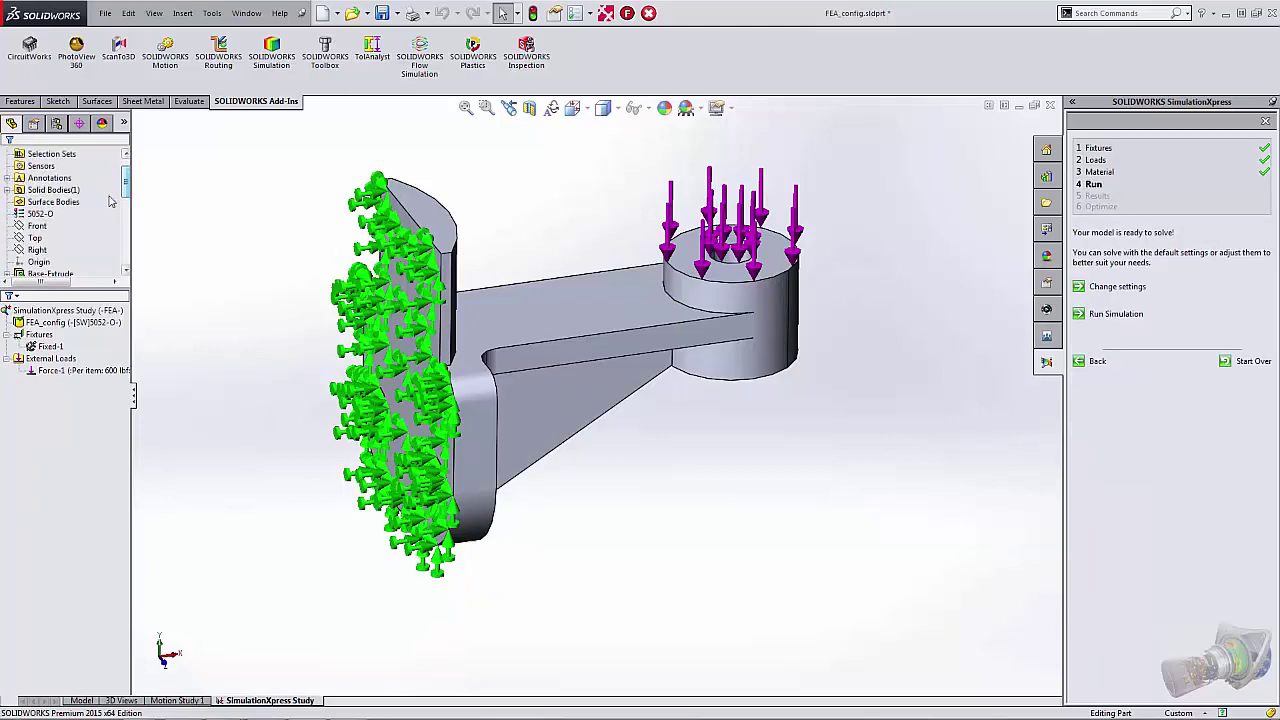
pyautogui.click(40, 214)
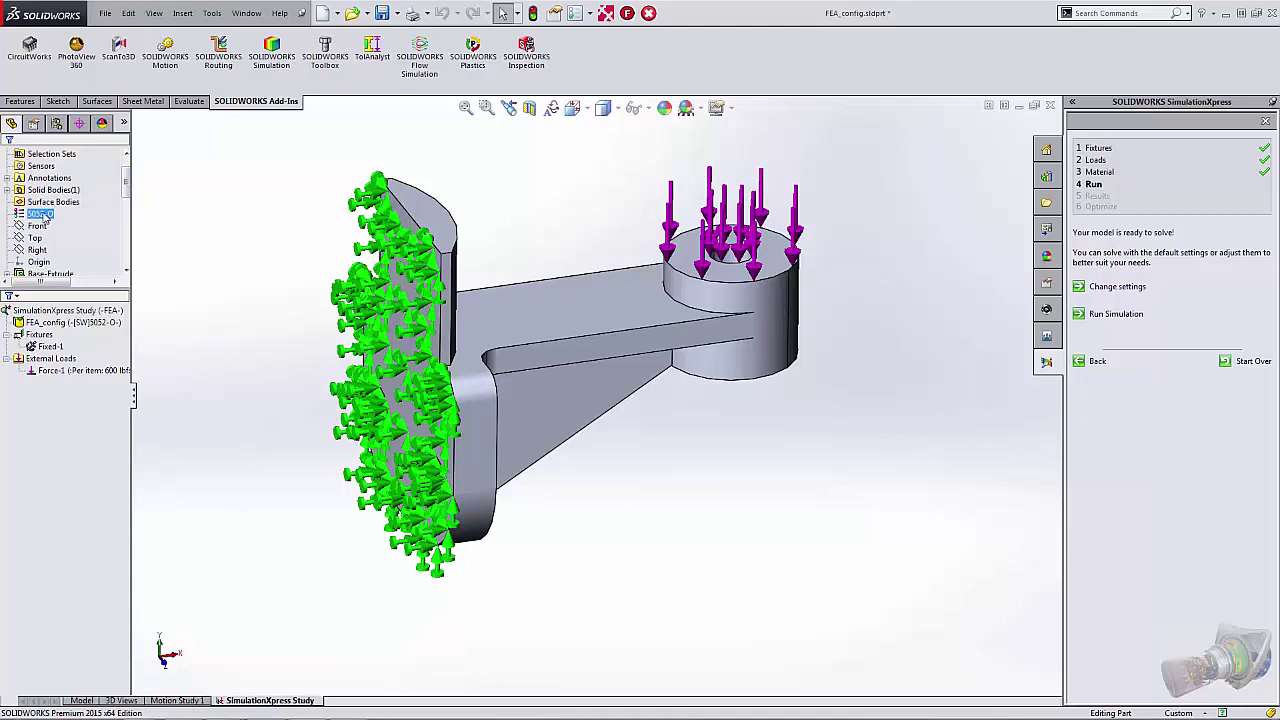
pyautogui.click(1114, 315)
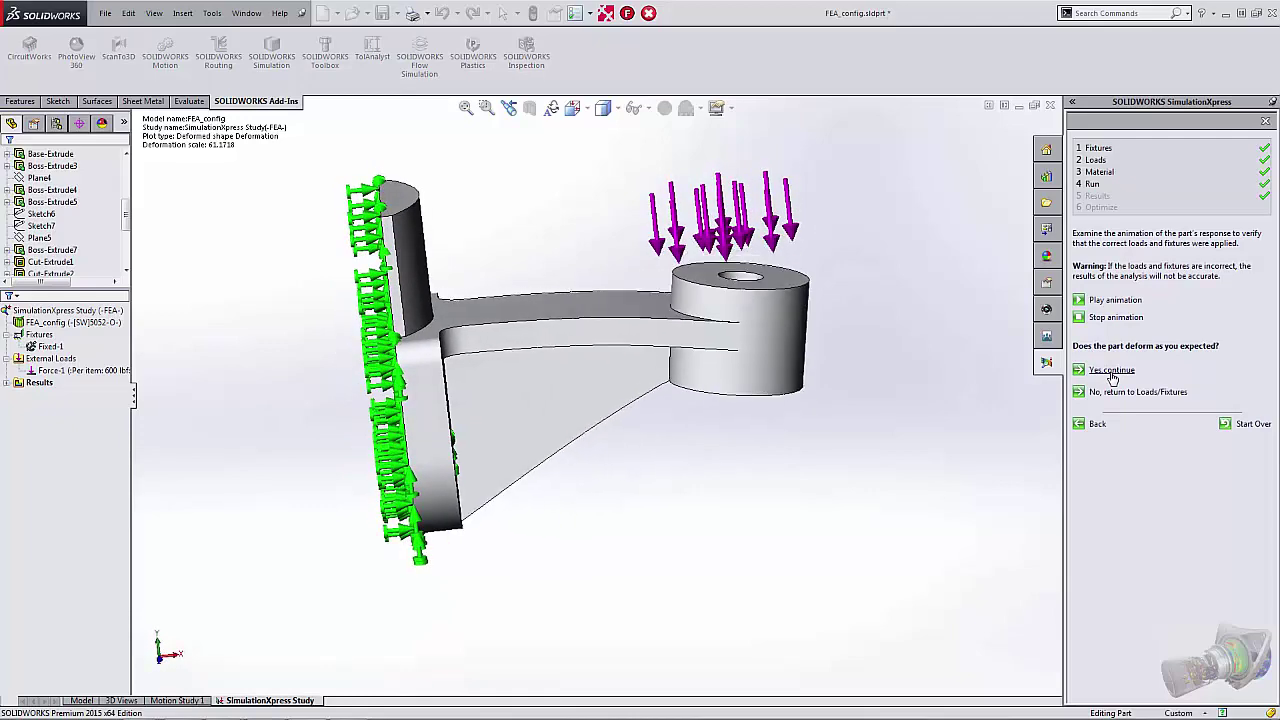
pyautogui.click(1112, 372)
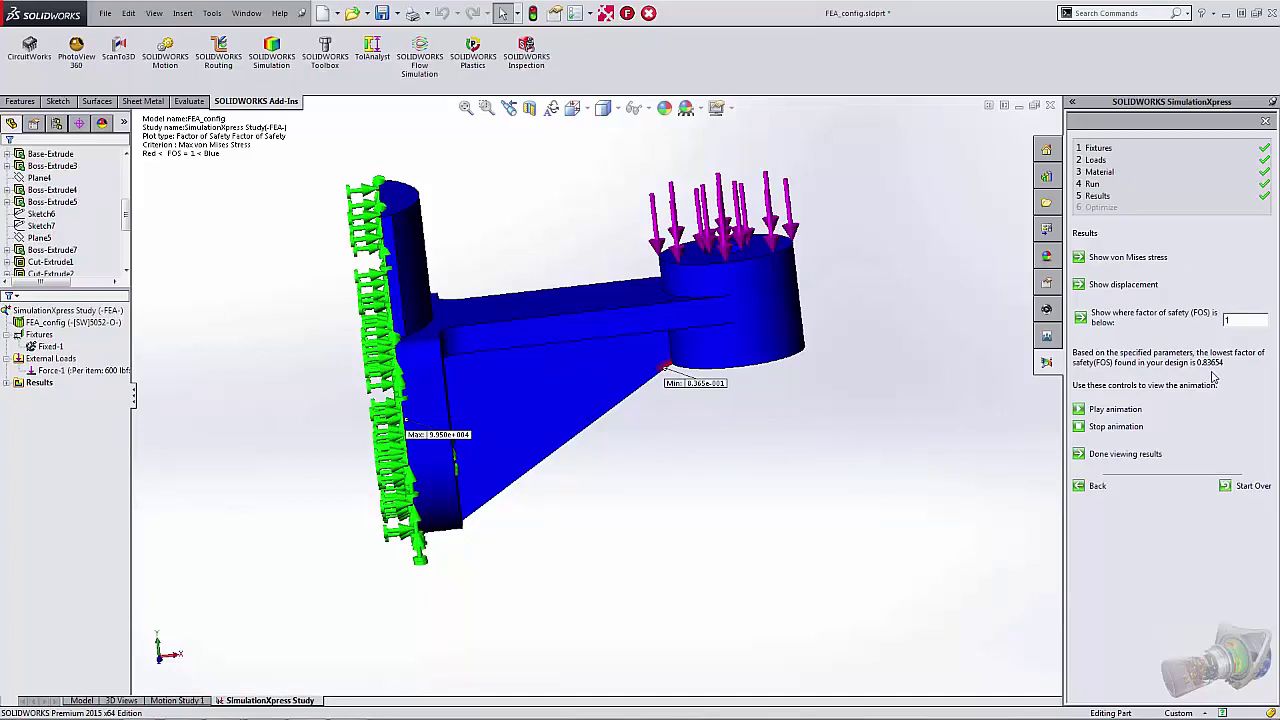
# Inspect the factor of safety plot around the bracket and its rib, and finish viewing the results.
pyautogui.press('Left')
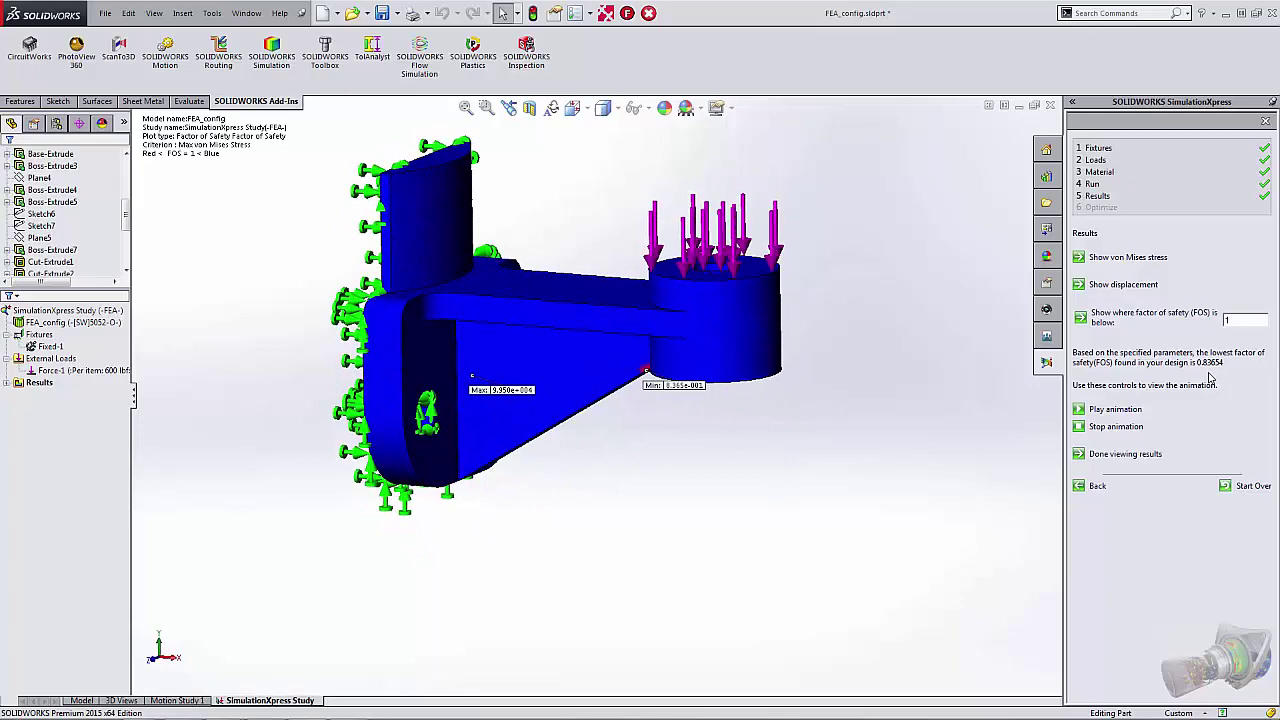
pyautogui.press('Left')
pyautogui.press('Left')
pyautogui.press('Left')
pyautogui.press('Left')
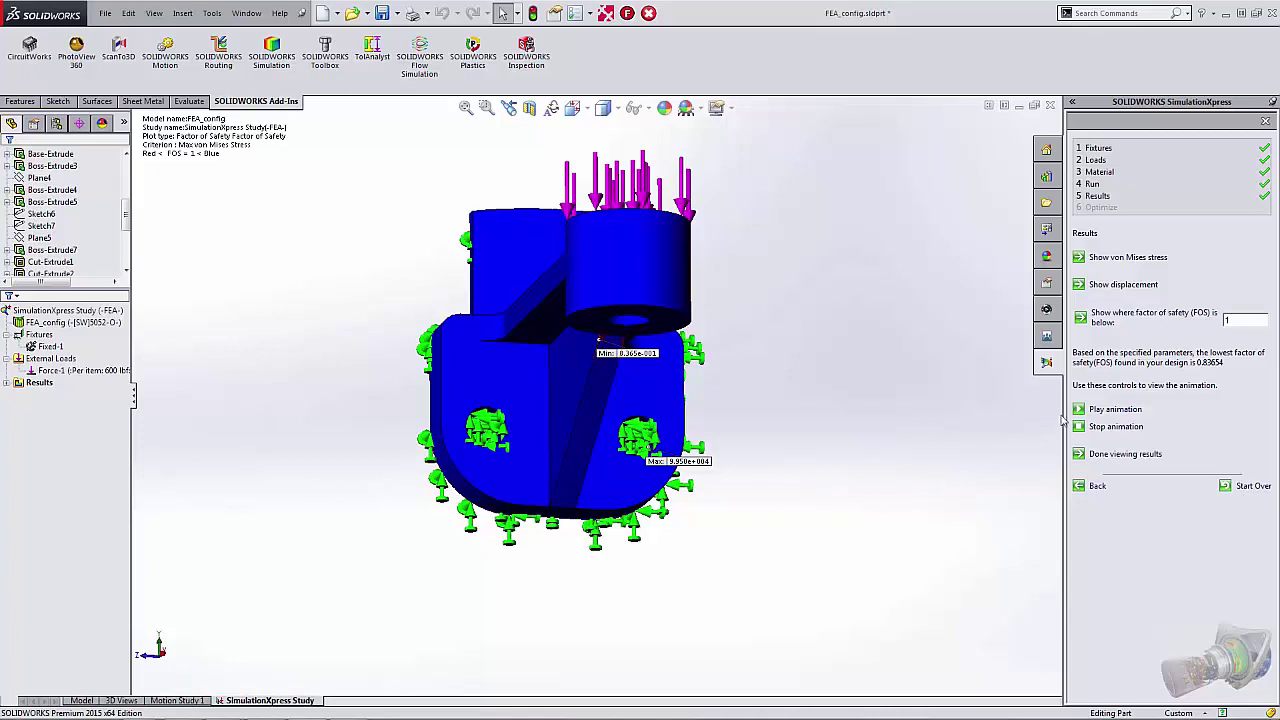
pyautogui.click(1112, 453)
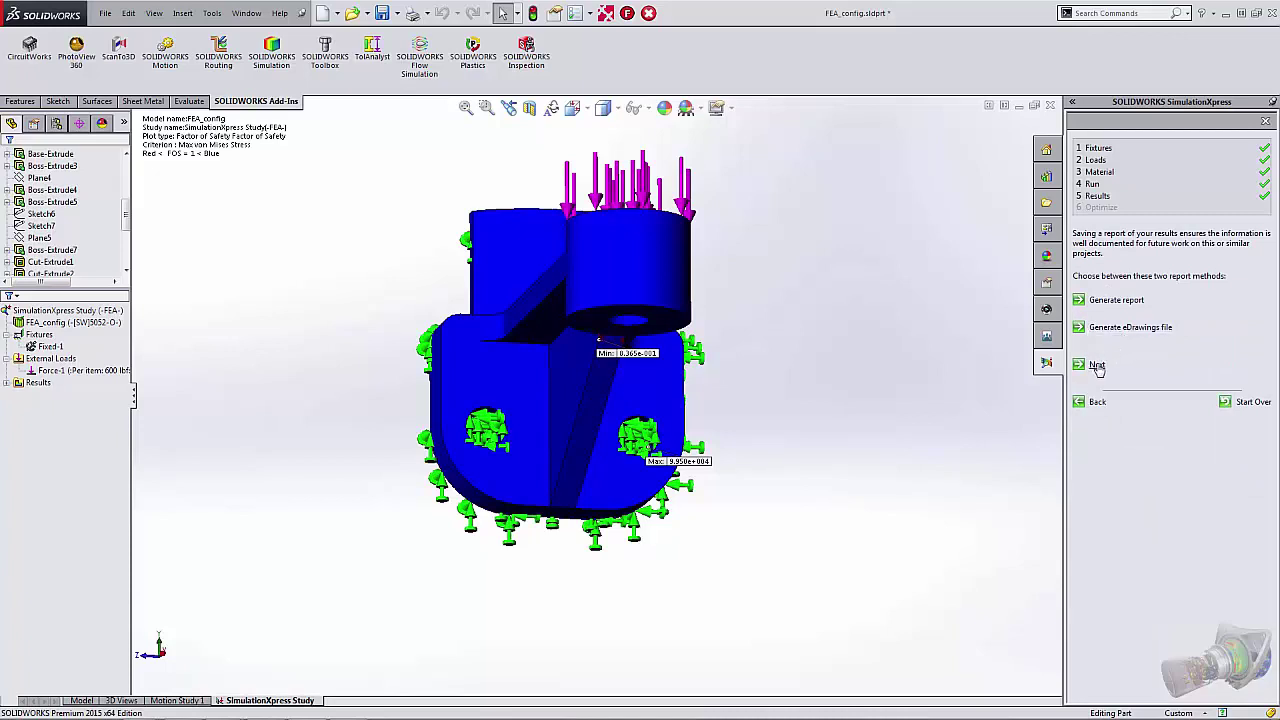
# Skip the report and start an optimization with the rib's thickness dimension D1 of Boss-Extrude7 as the variable.
pyautogui.click(1096, 365)
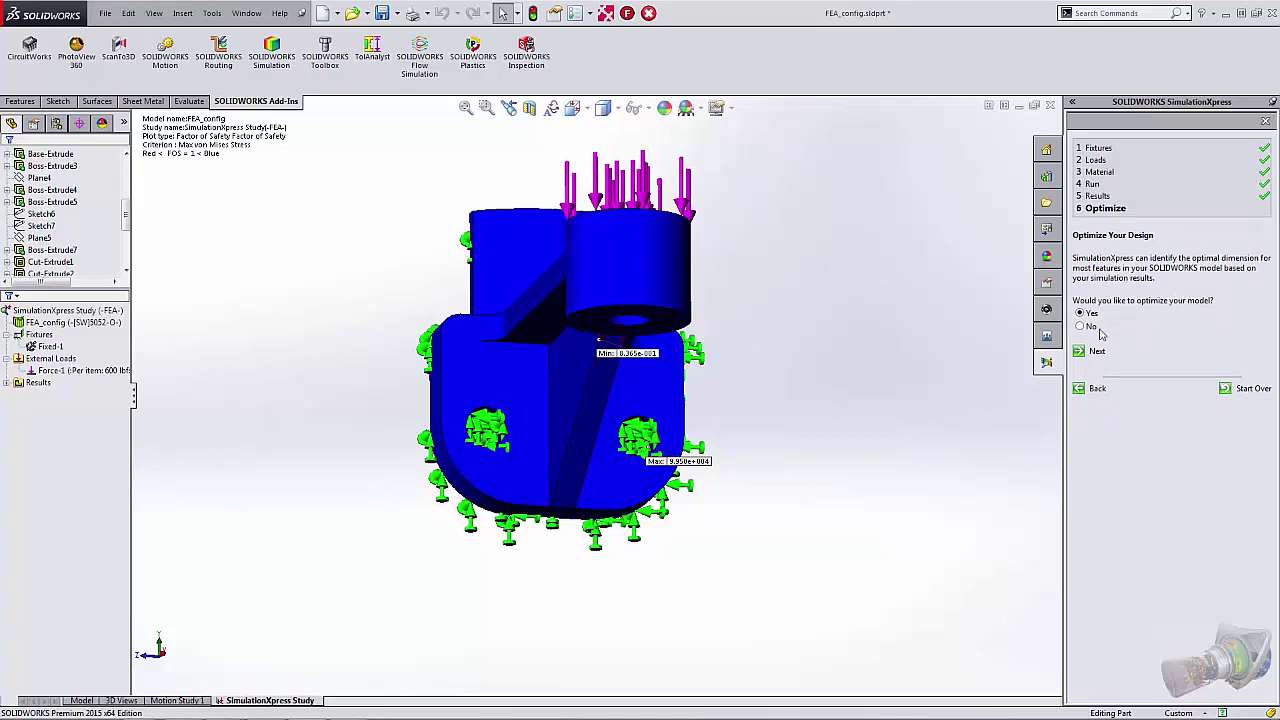
pyautogui.click(1097, 352)
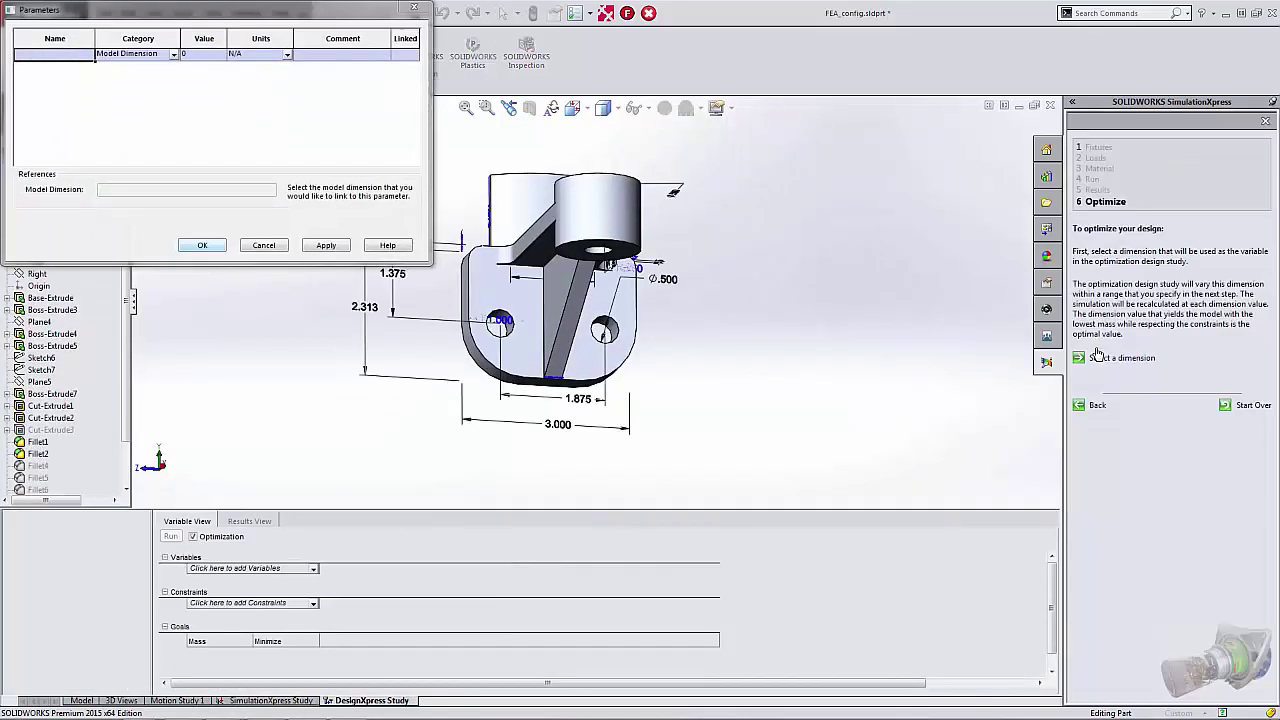
pyautogui.click(553, 378)
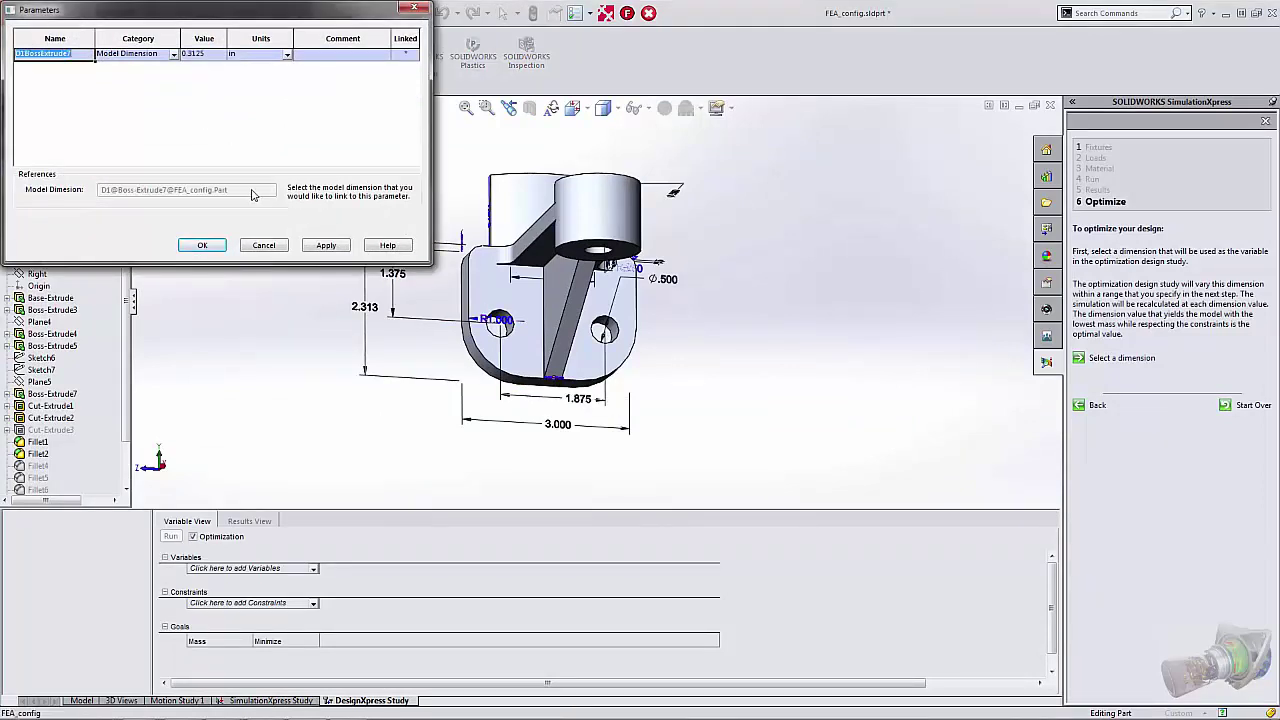
pyautogui.click(205, 246)
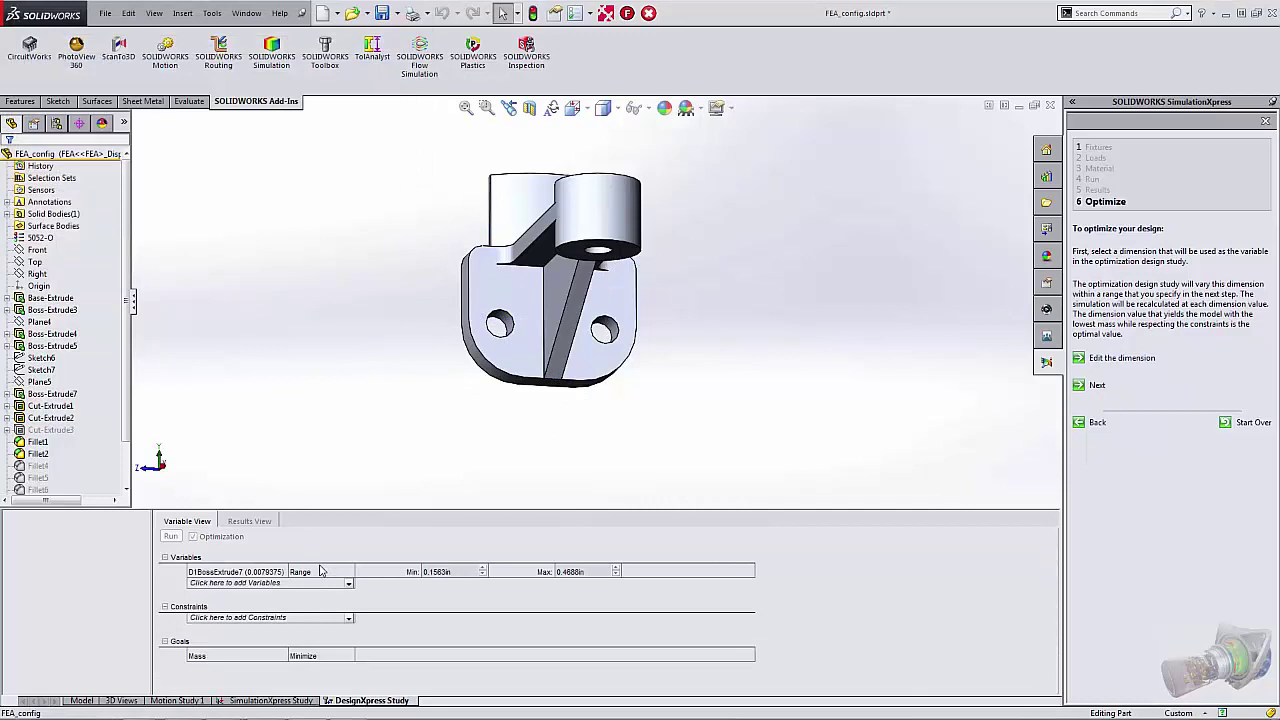
# Set the rib thickness variable's range to a minimum of 0.32 in and a maximum of 0.6 in.
pyautogui.click(462, 577)
pyautogui.write('32')
pyautogui.press('Tab')
pyautogui.press('BackSpace')
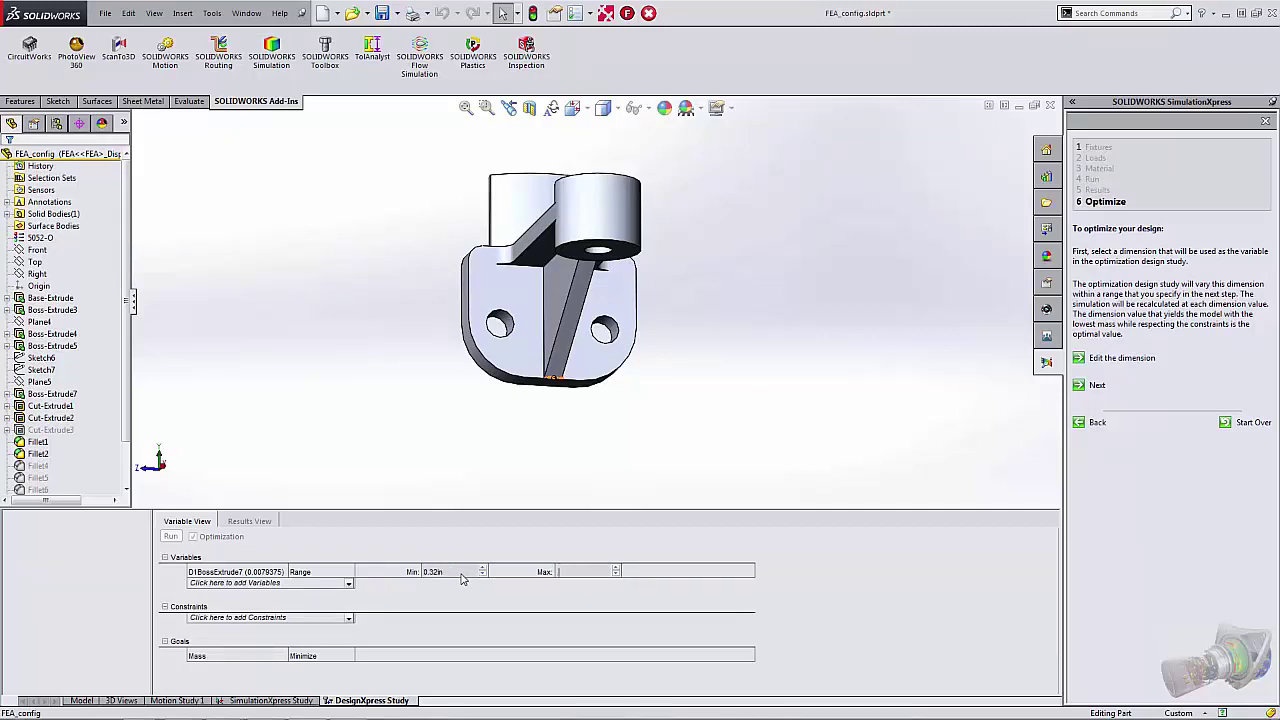
pyautogui.write('.6')
# Constrain the factor of safety to be greater than 1 and run the mass-minimizing optimization.
pyautogui.click(276, 619)
pyautogui.click(256, 628)
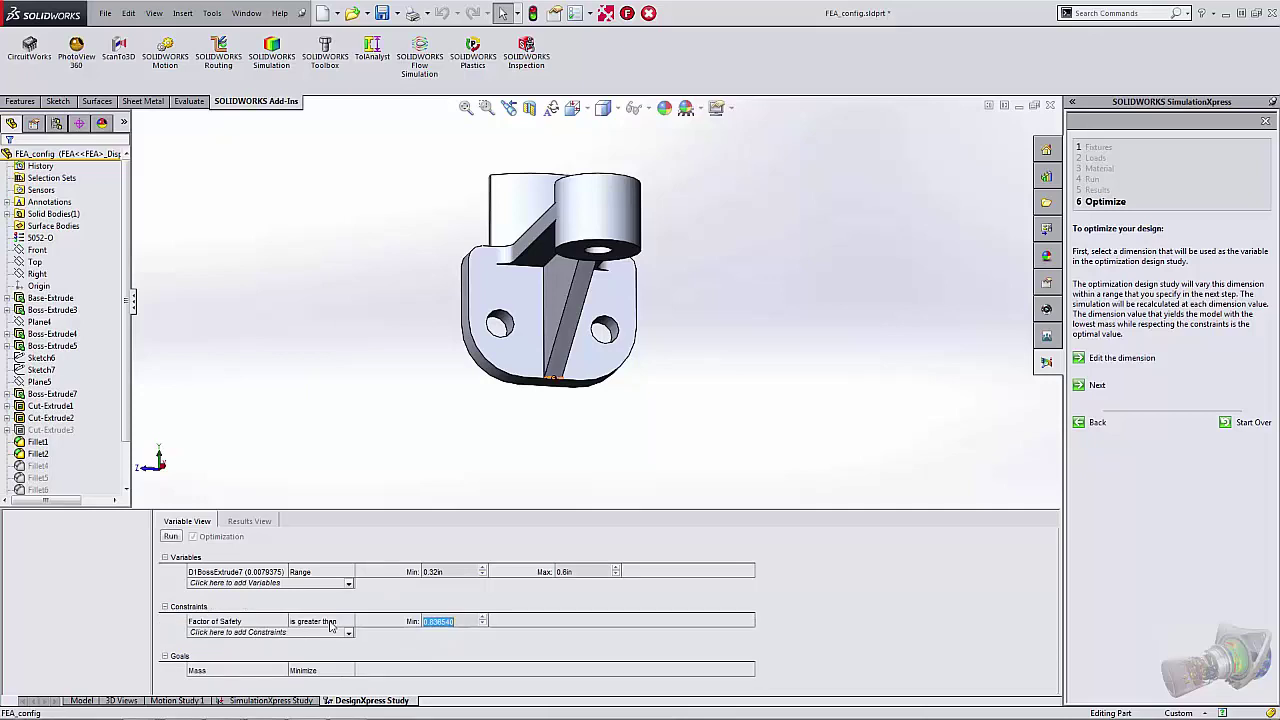
pyautogui.click(424, 622)
pyautogui.write('1')
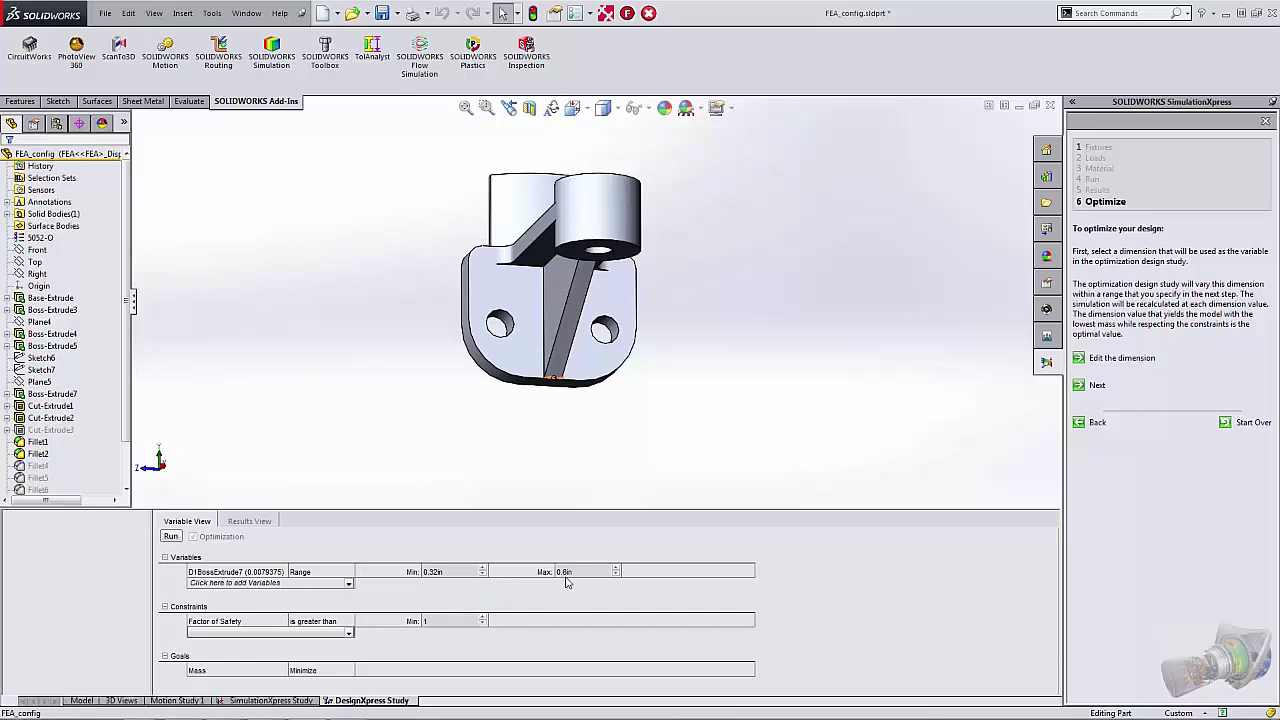
pyautogui.click(170, 536)
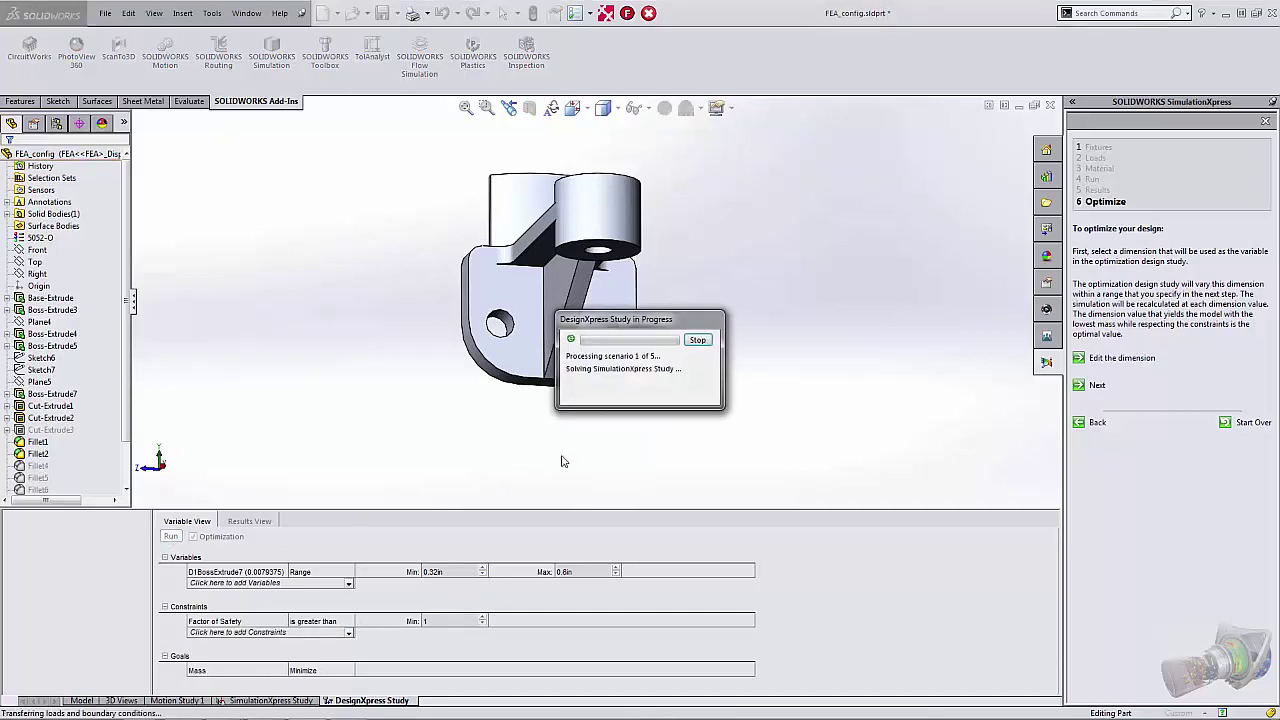